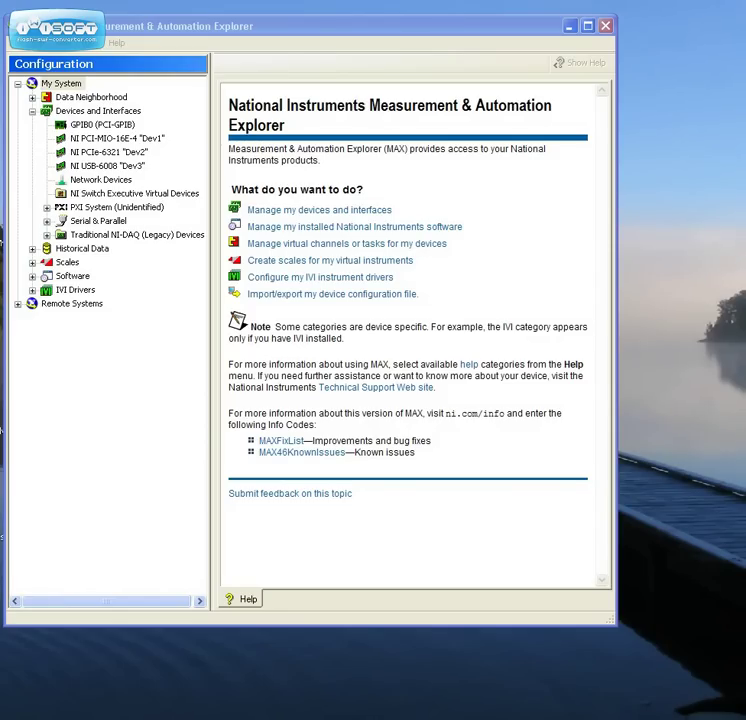
Examine the NI USB-6008 "Dev3" entry under Devices and Interfaces and its available device commands
{"action": "left_click", "coordinate": [96, 167]}
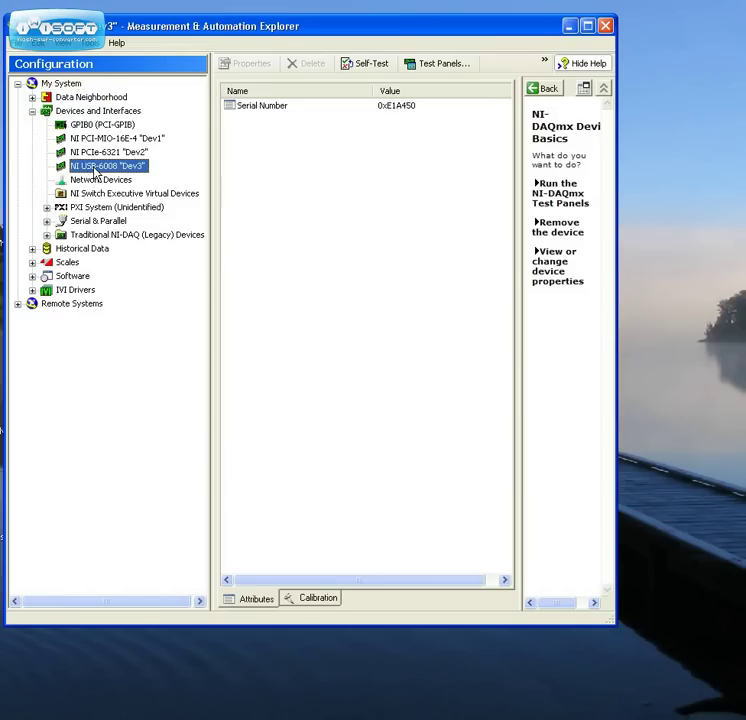
{"action": "right_click", "coordinate": [96, 171]}
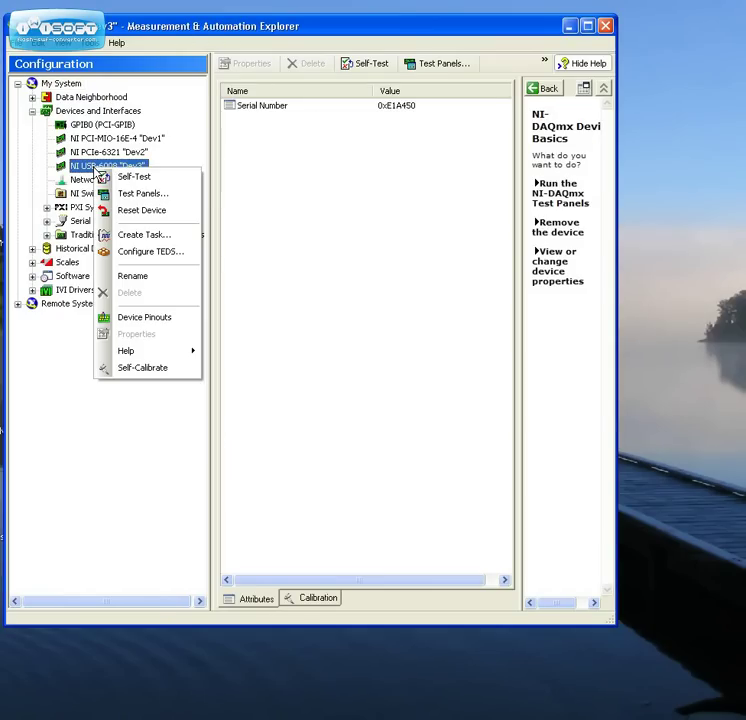
{"action": "left_click", "coordinate": [93, 112]}
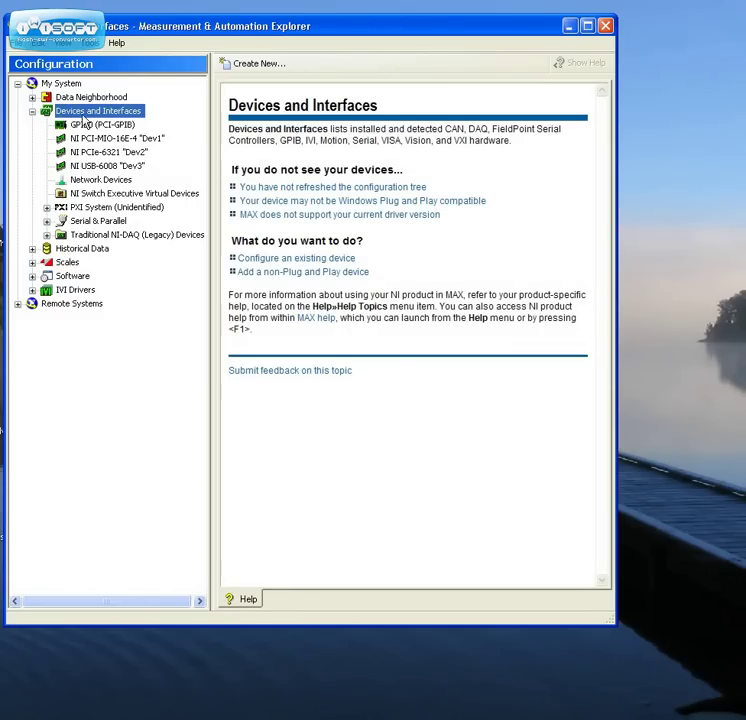
{"action": "left_click", "coordinate": [98, 168]}
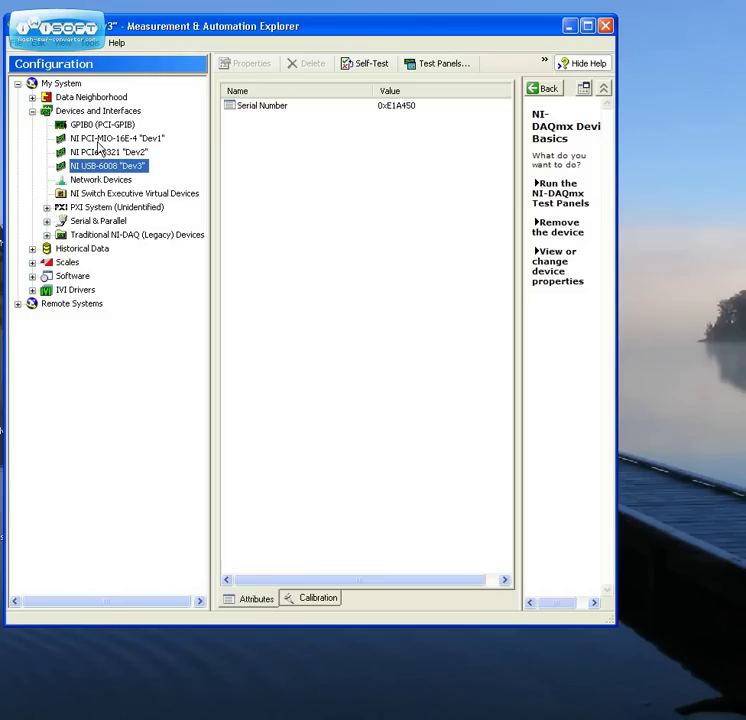
{"action": "right_click", "coordinate": [104, 168]}
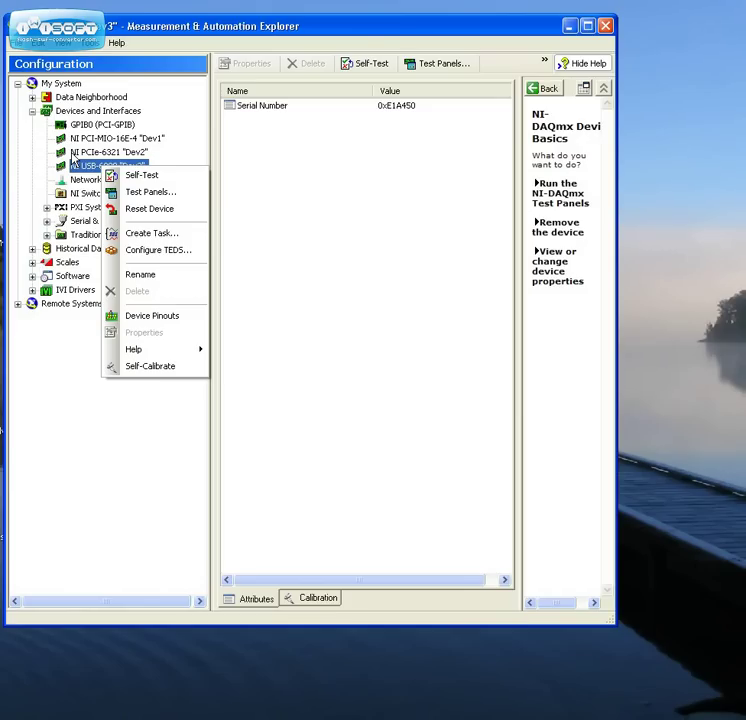
{"action": "left_click", "coordinate": [174, 158]}
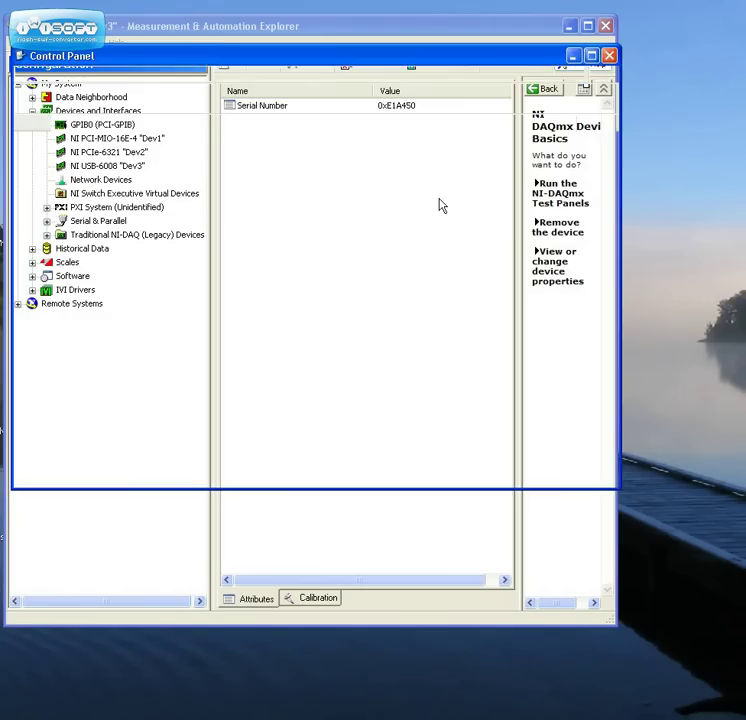
Open Computer Management from the Control Panel's Administrative Tools and display the Device Manager
{"action": "left_click_drag", "start_coordinate": [233, 56], "coordinate": [261, 80]}
{"action": "double_click", "coordinate": [405, 180]}
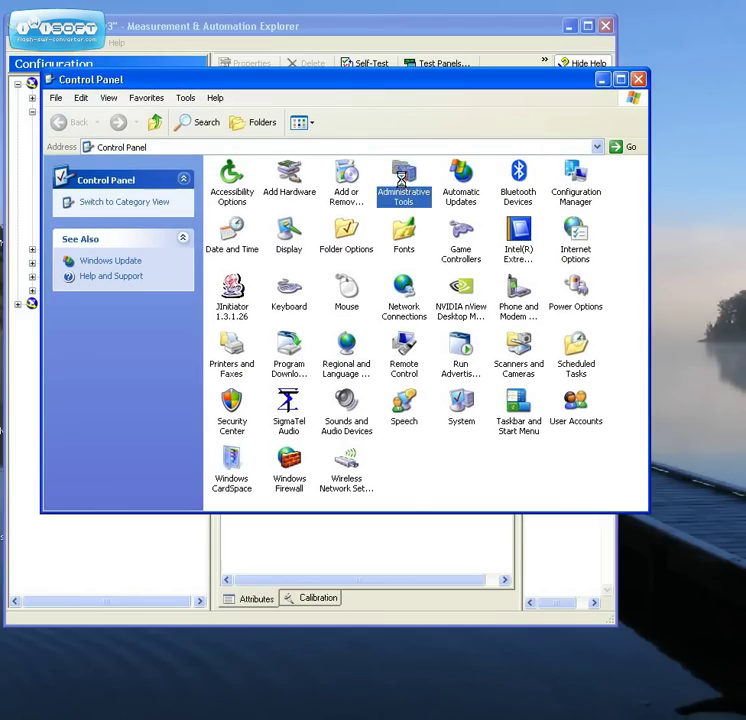
{"action": "left_click", "coordinate": [236, 192]}
{"action": "double_click", "coordinate": [237, 193]}
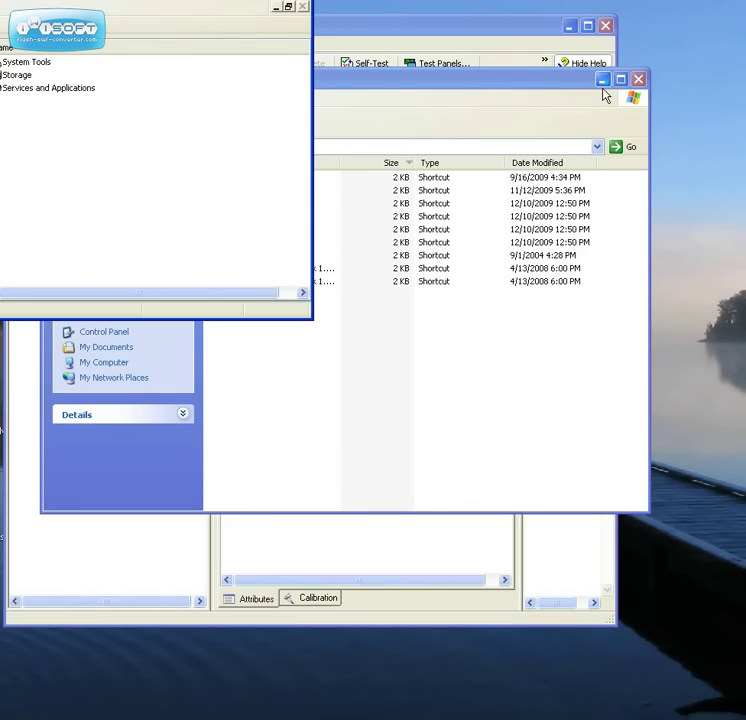
{"action": "left_click", "coordinate": [603, 84]}
{"action": "left_click_drag", "start_coordinate": [100, 1], "coordinate": [329, 103]}
{"action": "left_click", "coordinate": [131, 234]}
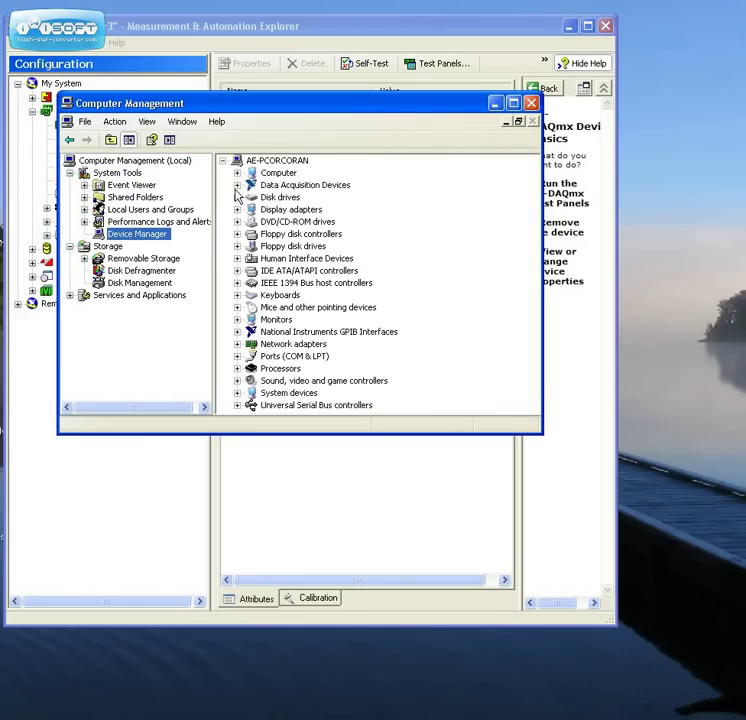
Locate the USB-6008 under Data Acquisition Devices and minimize Measurement & Automation Explorer, keeping Computer Management in view
{"action": "left_click", "coordinate": [237, 185]}
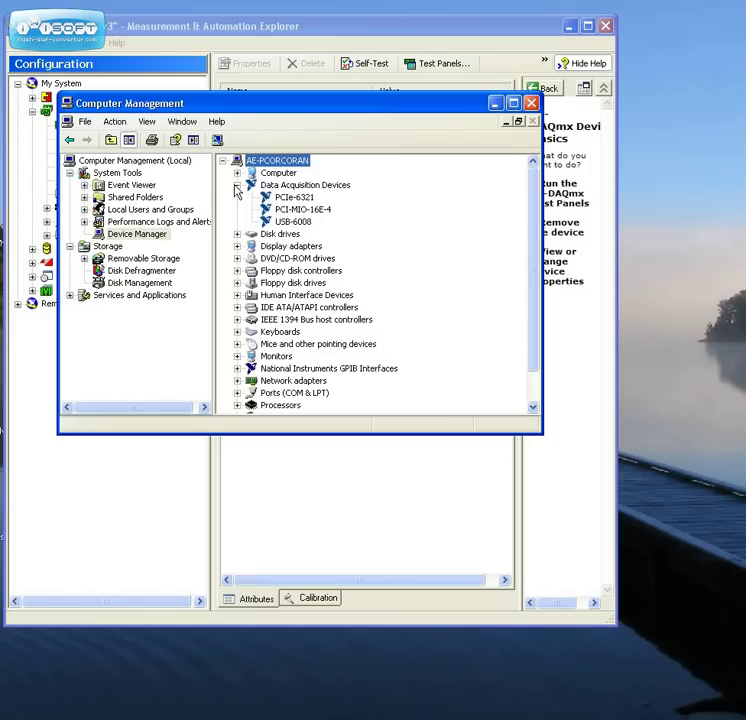
{"action": "left_click", "coordinate": [302, 186]}
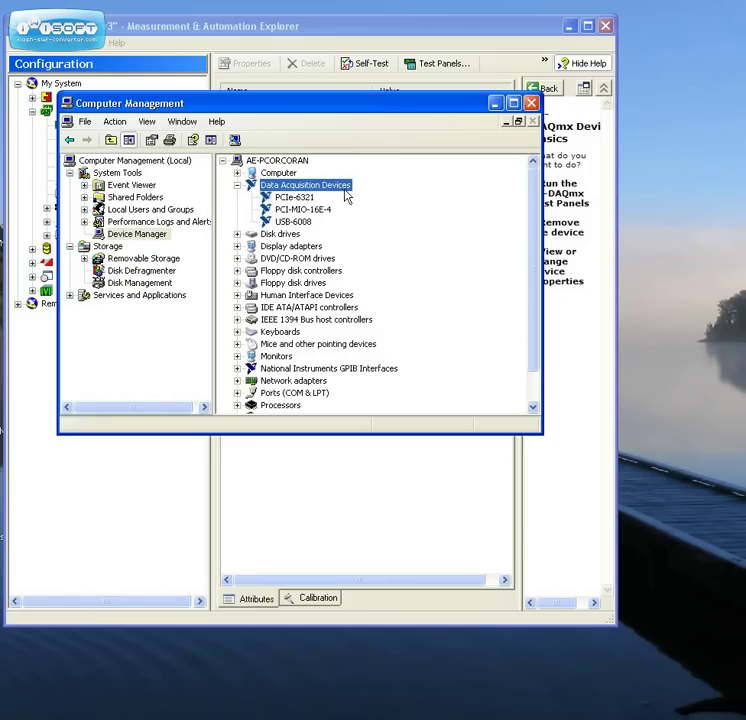
{"action": "left_click", "coordinate": [298, 223]}
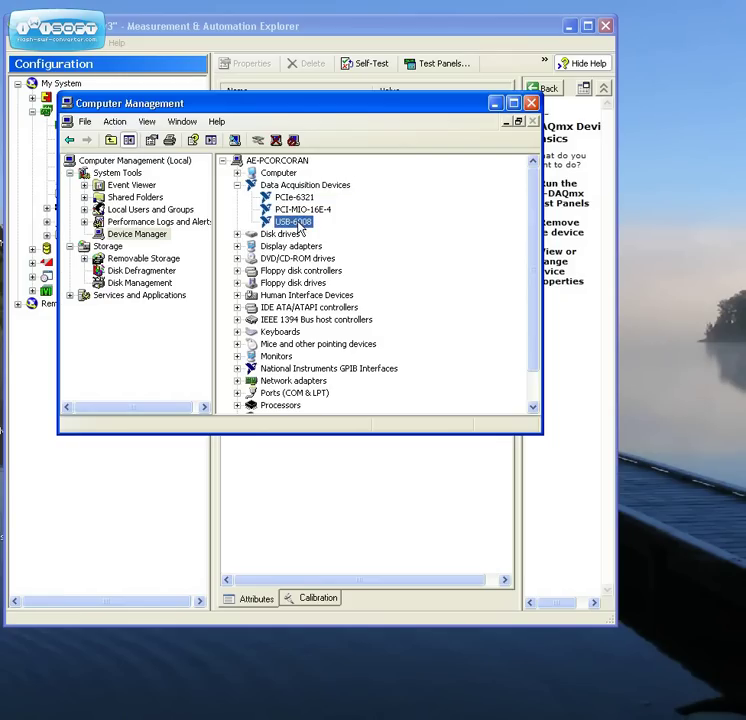
{"action": "left_click", "coordinate": [570, 26]}
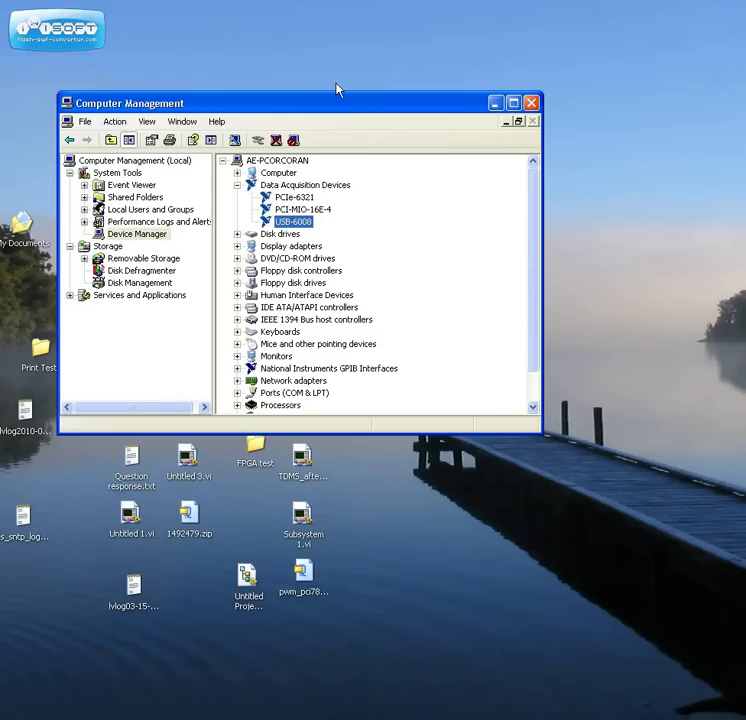
{"action": "left_click_drag", "start_coordinate": [305, 103], "coordinate": [261, 33]}
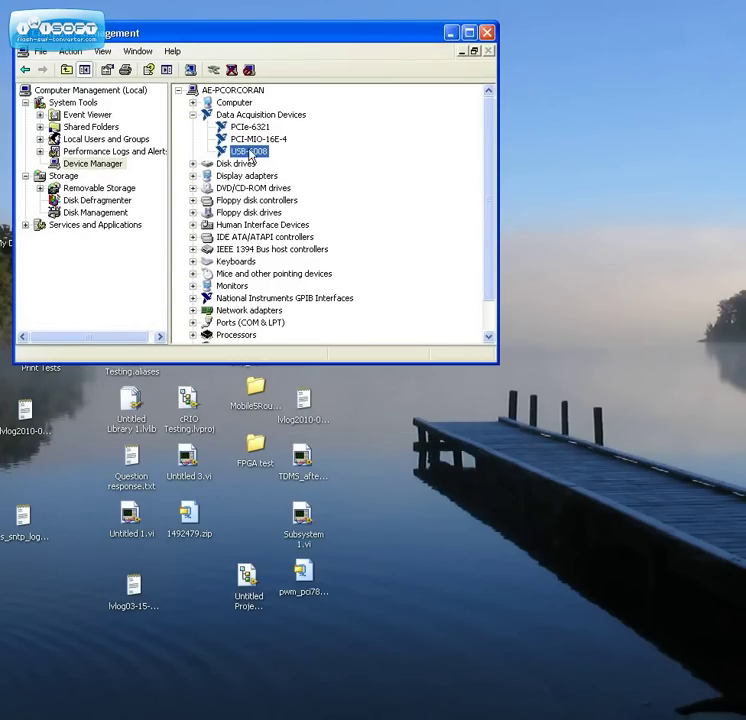
Start a driver update for the USB-6008 without connecting to Windows Update, choosing to pick the driver manually from a list
{"action": "right_click", "coordinate": [249, 153]}
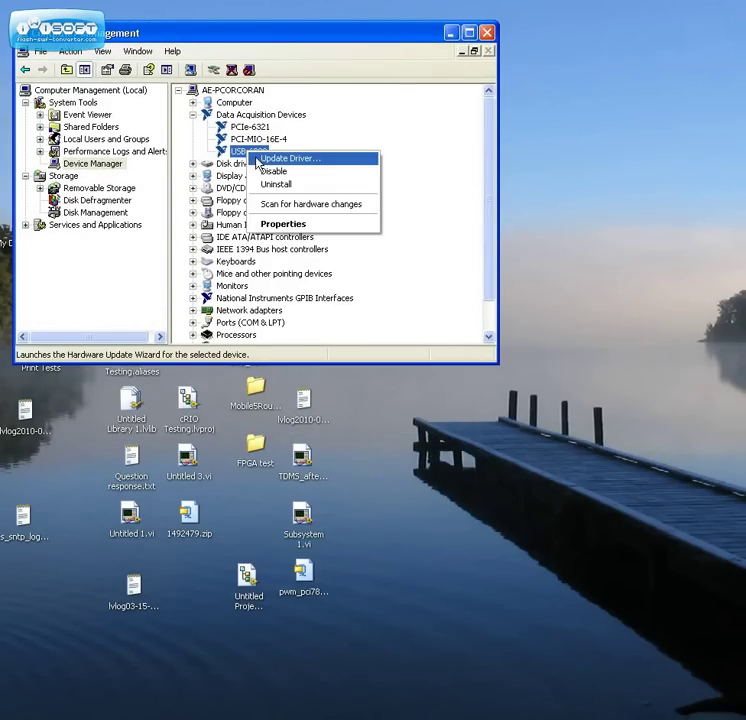
{"action": "left_click", "coordinate": [284, 160]}
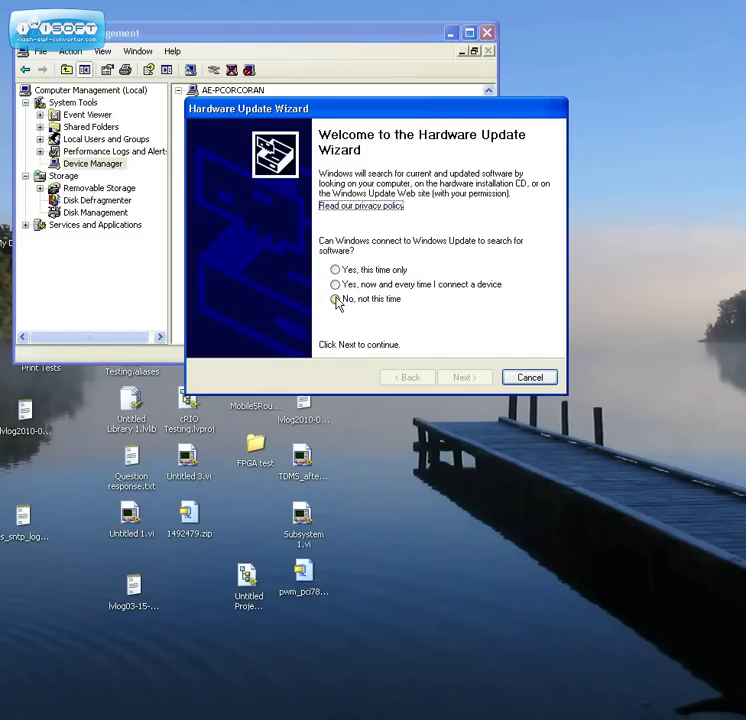
{"action": "left_click", "coordinate": [336, 300]}
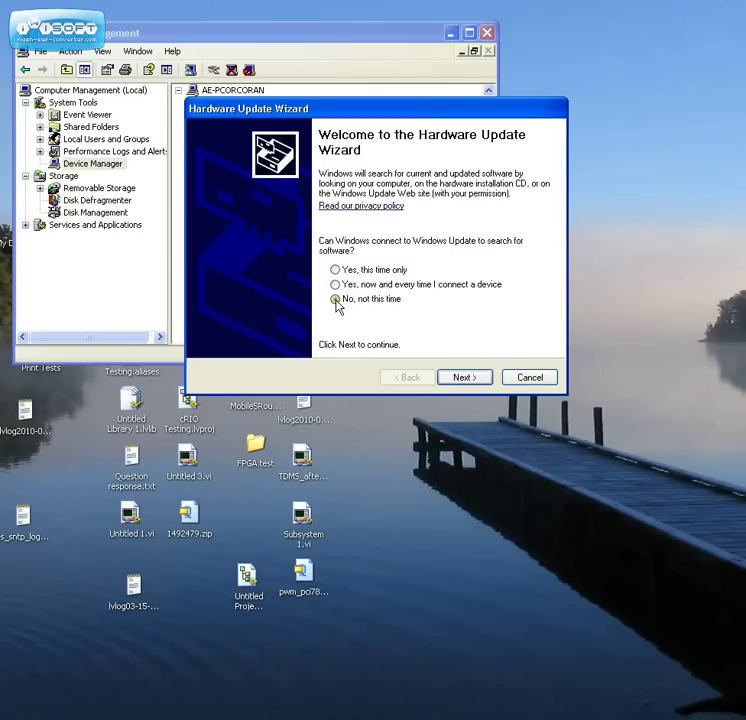
{"action": "left_click", "coordinate": [456, 381]}
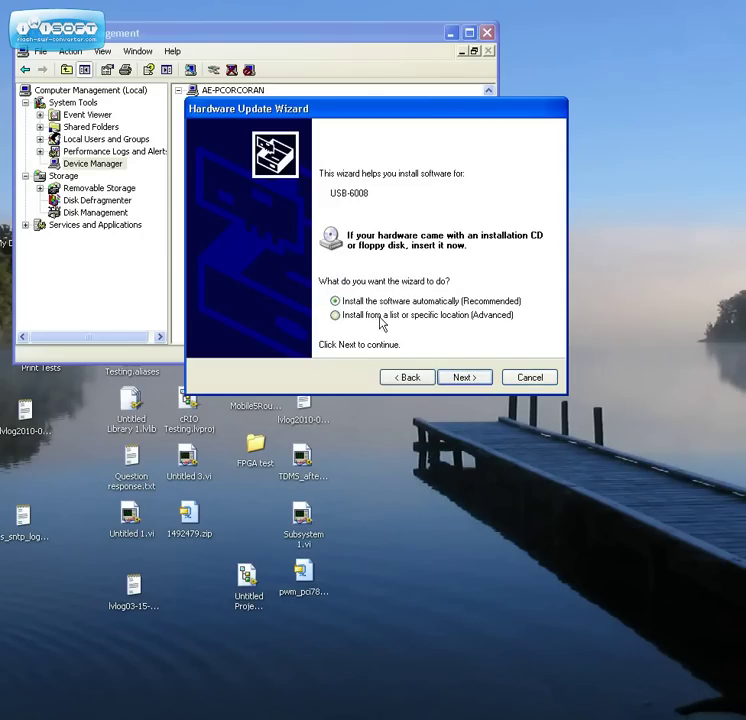
{"action": "left_click", "coordinate": [342, 316]}
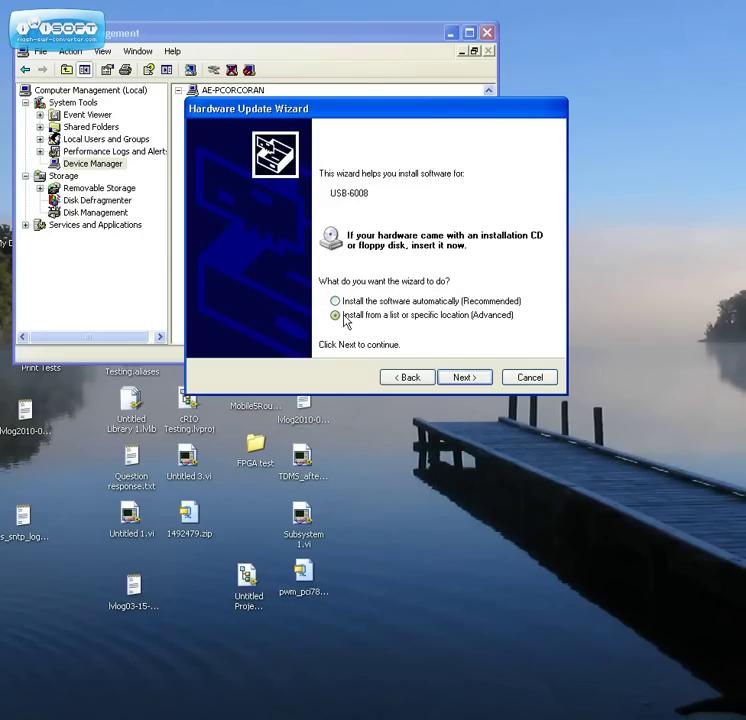
{"action": "left_click", "coordinate": [463, 379]}
{"action": "left_click", "coordinate": [235, 291]}
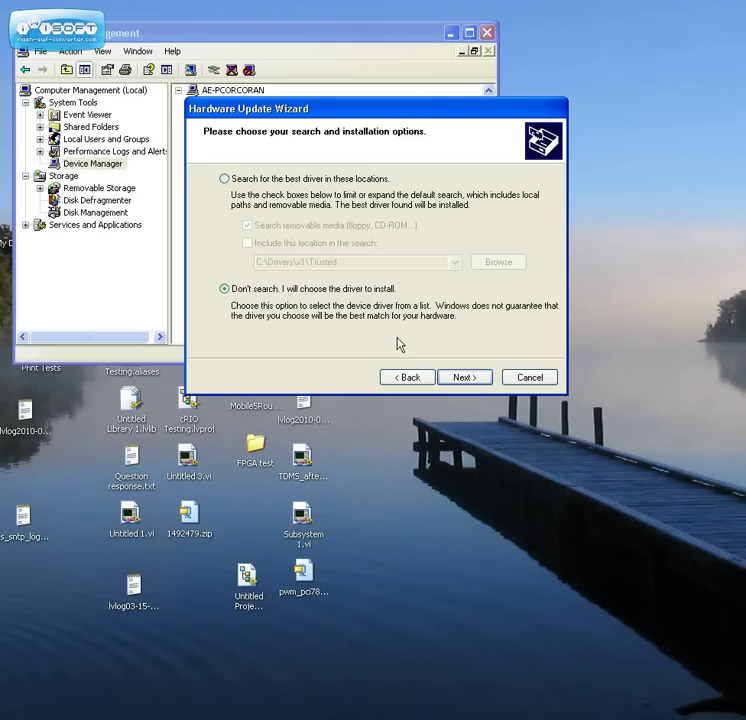
{"action": "left_click", "coordinate": [461, 379]}
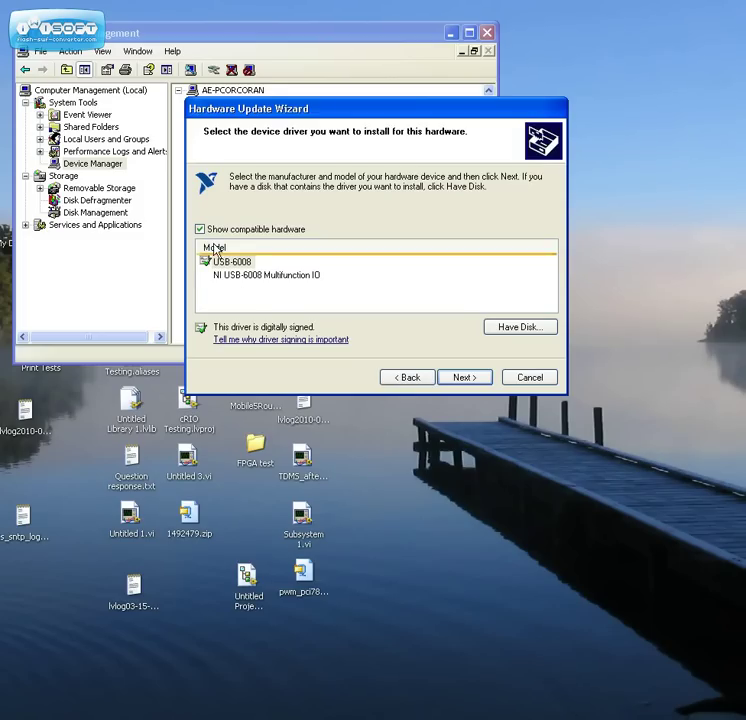
Install the NI USB-6008 Multifunction IO driver for the device and finish the Hardware Update Wizard
{"action": "left_click", "coordinate": [212, 261]}
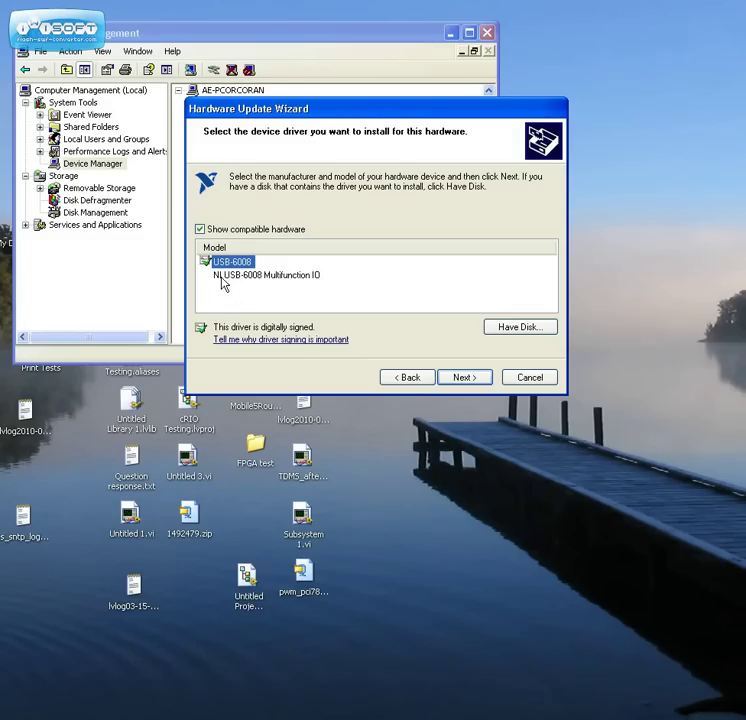
{"action": "left_click", "coordinate": [284, 279]}
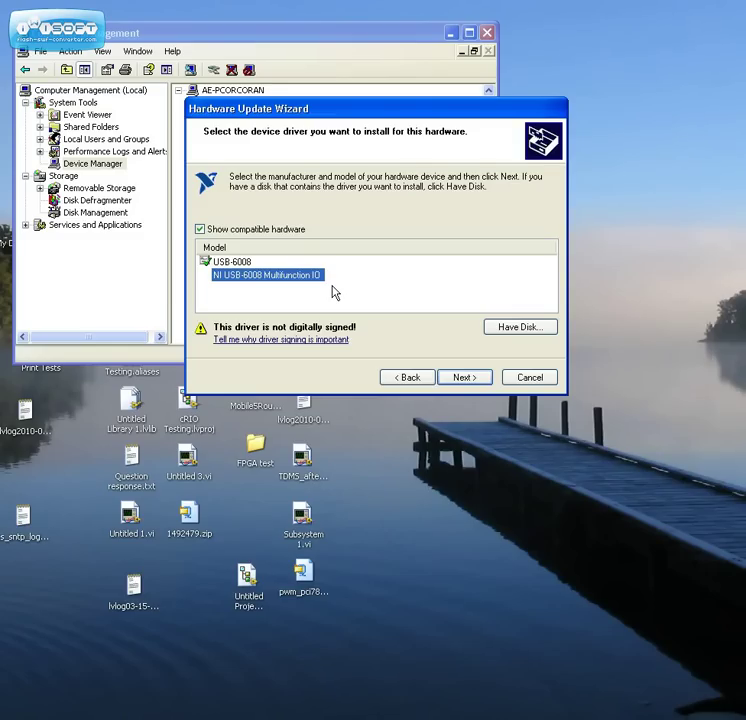
{"action": "left_click", "coordinate": [463, 383]}
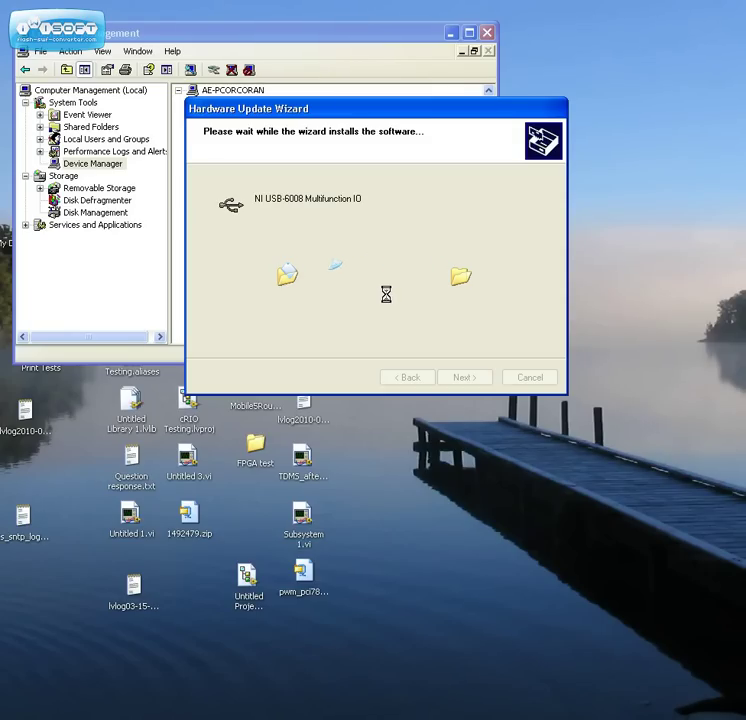
{"action": "left_click", "coordinate": [465, 381]}
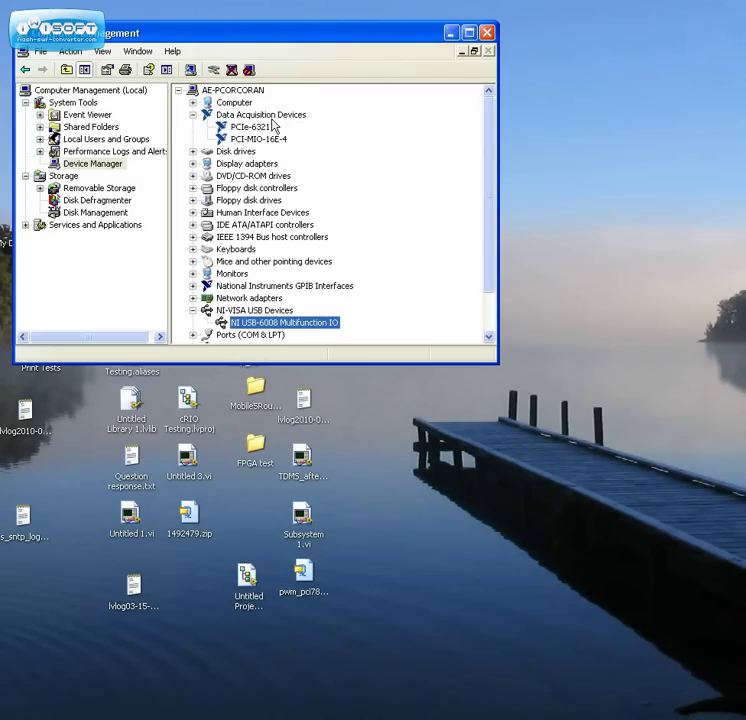
Check where the USB-6008 is listed in the device tree, comparing Data Acquisition Devices with NI-VISA USB Devices, and minimize Computer Management
{"action": "left_click", "coordinate": [237, 114]}
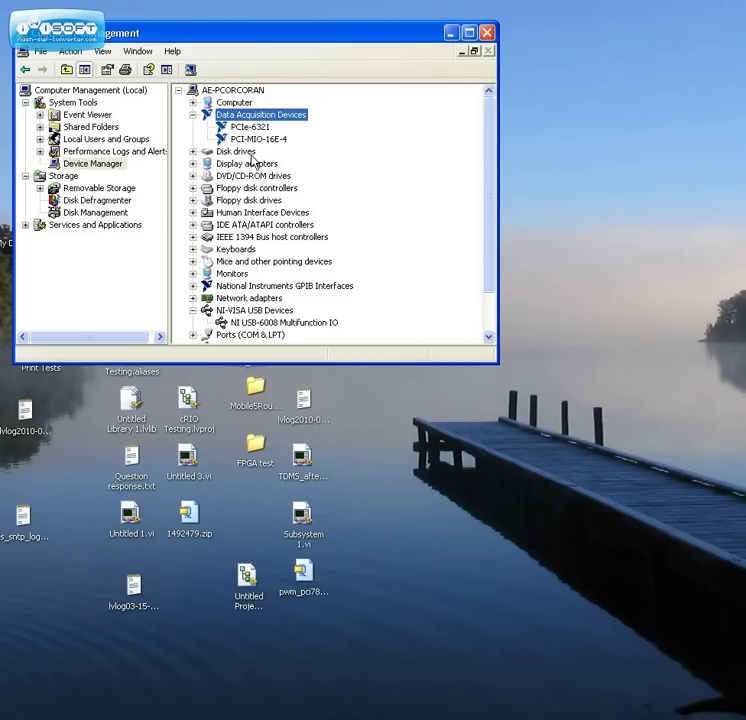
{"action": "left_click", "coordinate": [245, 321]}
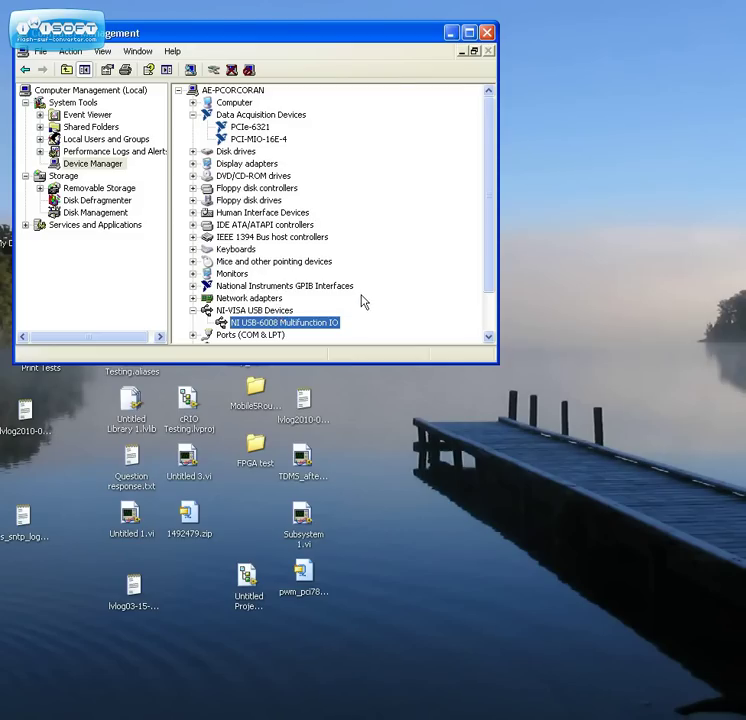
{"action": "left_click", "coordinate": [192, 310]}
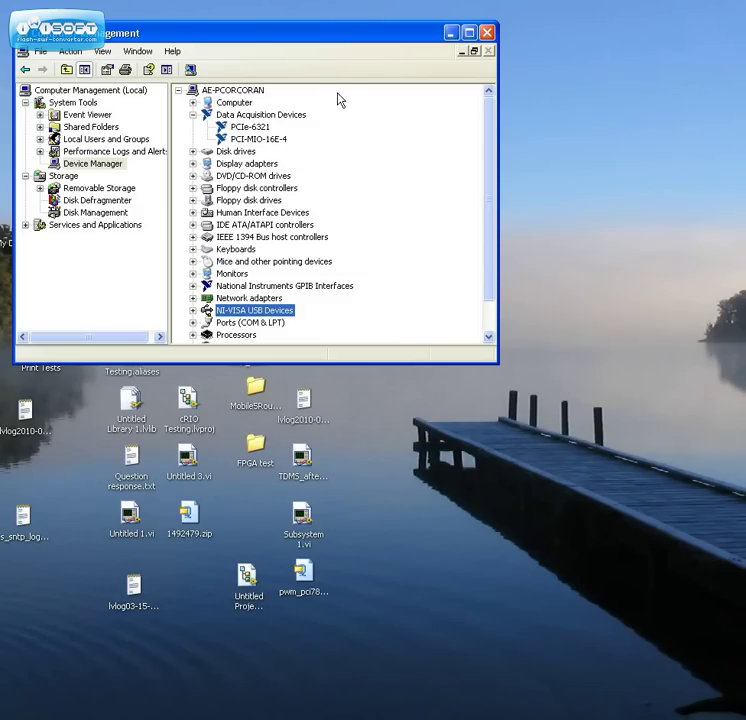
{"action": "left_click", "coordinate": [452, 34]}
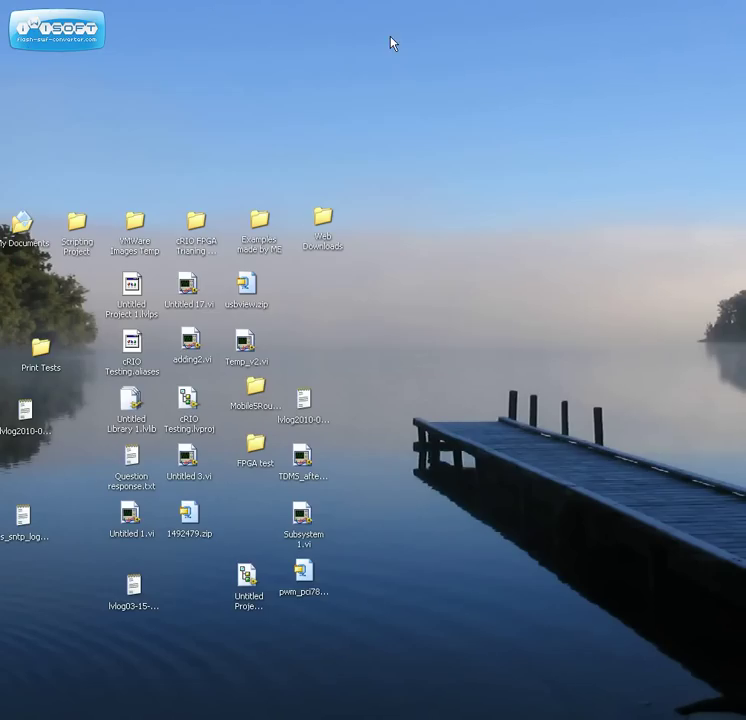
Browse to the bin folder inside C:\Program Files\National Instruments\NI-DAQmx Base in a new file explorer window
{"action": "key", "text": "super+e"}
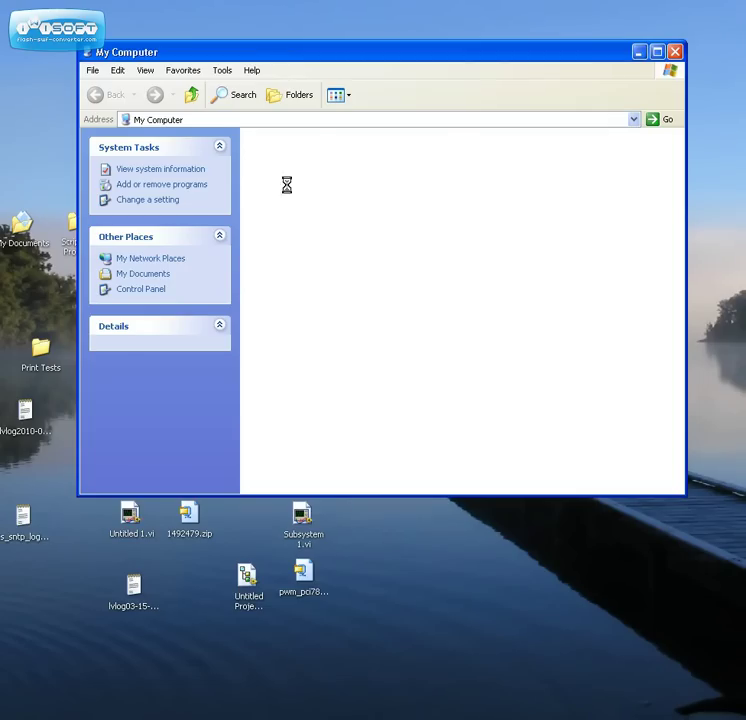
{"action": "left_click", "coordinate": [265, 175]}
{"action": "double_click", "coordinate": [265, 175]}
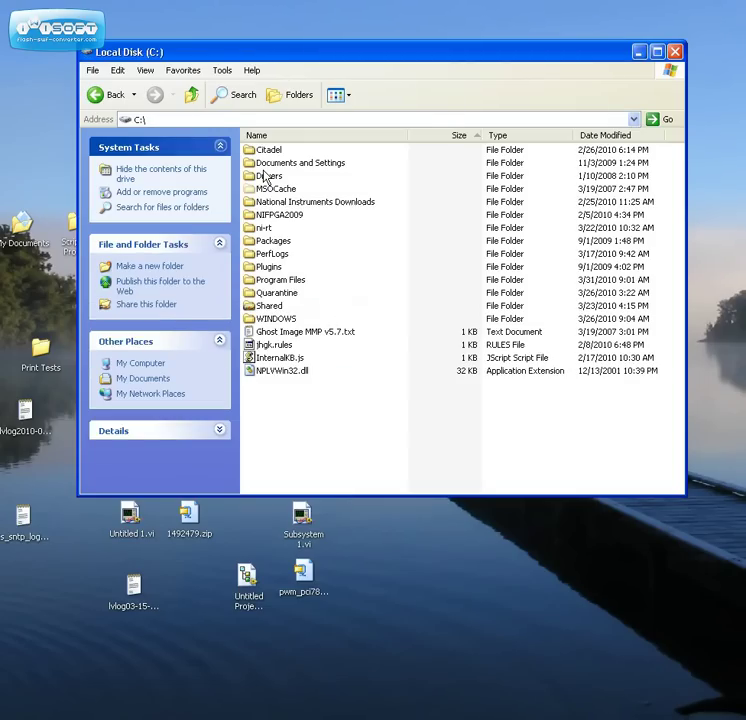
{"action": "double_click", "coordinate": [264, 281]}
{"action": "scroll", "coordinate": [266, 284], "scroll_direction": "down", "scroll_amount": 12}
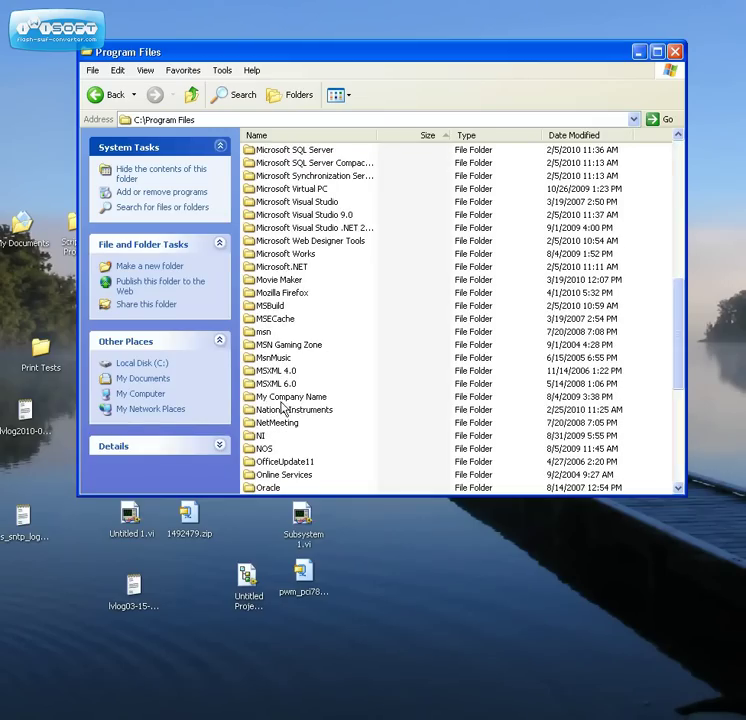
{"action": "left_click", "coordinate": [282, 410]}
{"action": "double_click", "coordinate": [282, 410]}
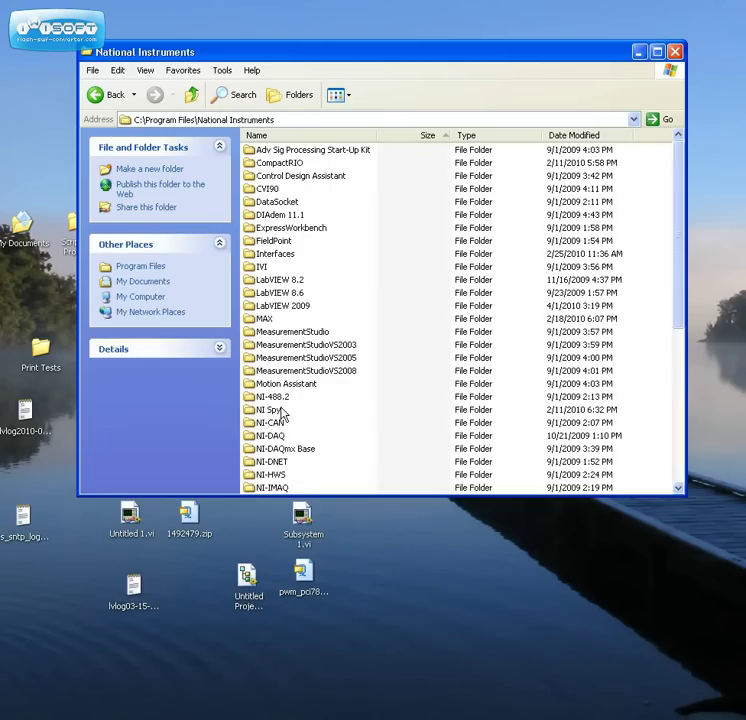
{"action": "scroll", "coordinate": [282, 413], "scroll_direction": "down", "scroll_amount": 2}
{"action": "double_click", "coordinate": [287, 371]}
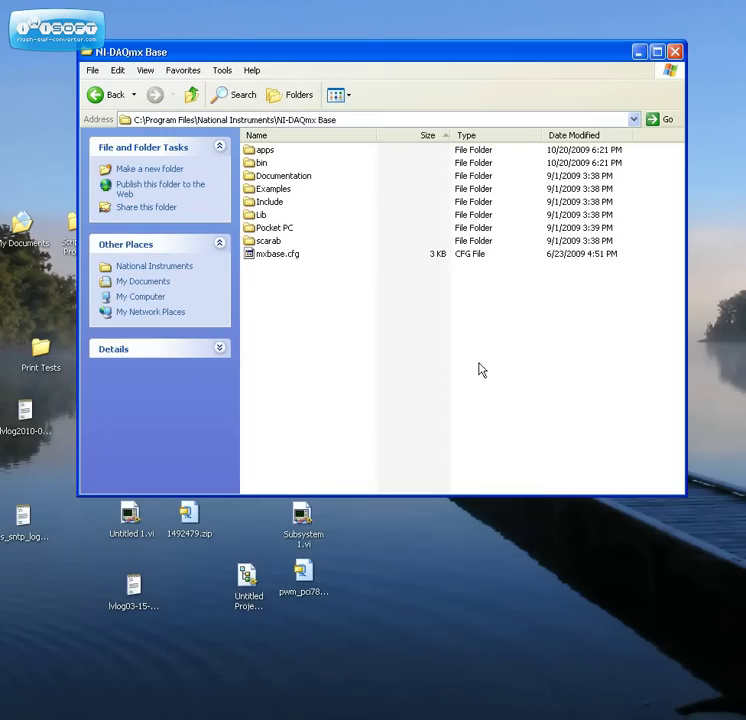
{"action": "double_click", "coordinate": [251, 167]}
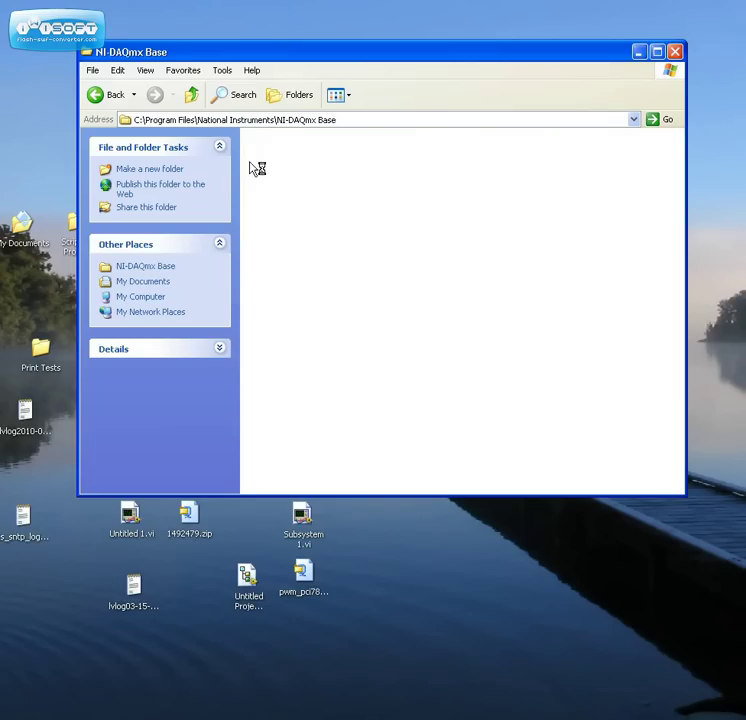
Run FWUpdate.exe from the NI-DAQmx Base bin folder, bring the firmware updater fully into view and minimize the folder window
{"action": "left_click", "coordinate": [283, 178]}
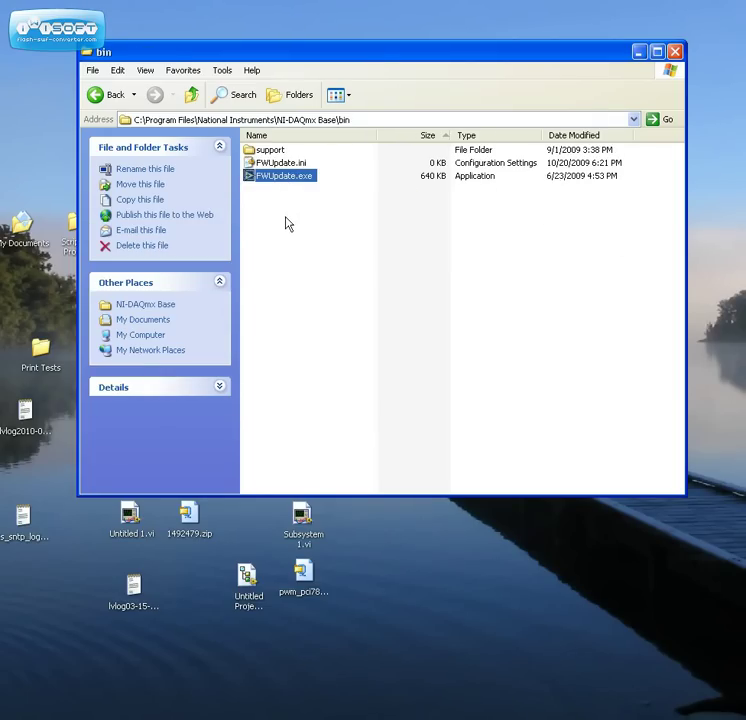
{"action": "left_click_drag", "start_coordinate": [381, 61], "coordinate": [370, 58]}
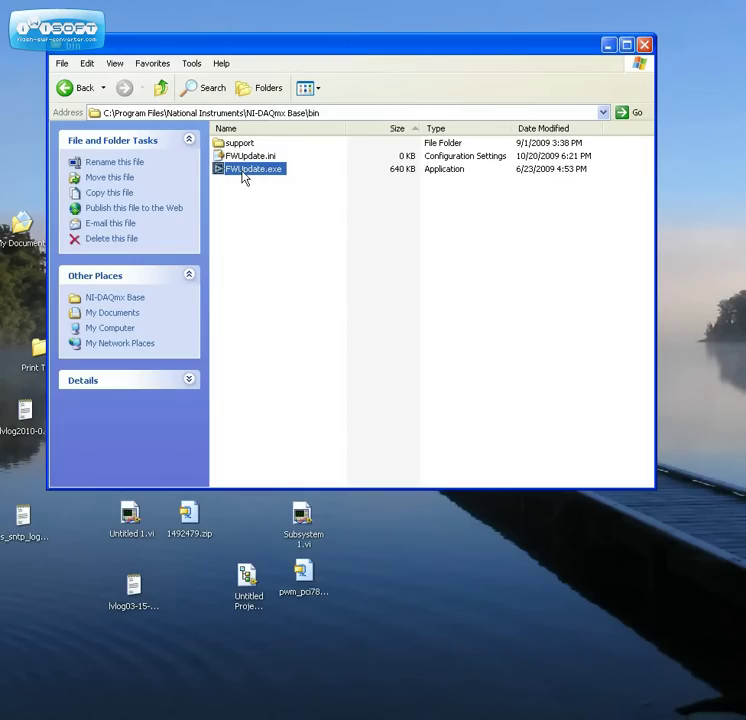
{"action": "mouse_move", "coordinate": [243, 177]}
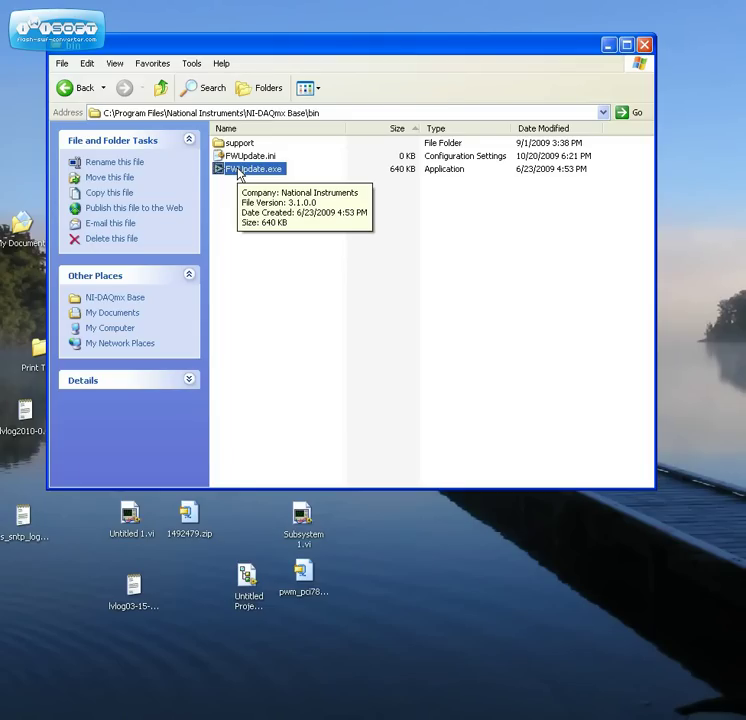
{"action": "double_click", "coordinate": [240, 174]}
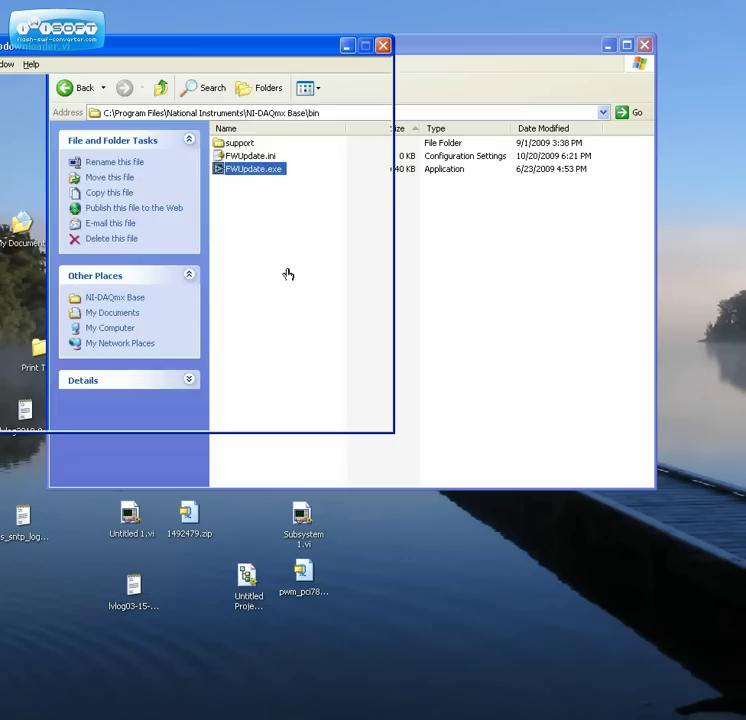
{"action": "left_click_drag", "start_coordinate": [127, 57], "coordinate": [318, 83]}
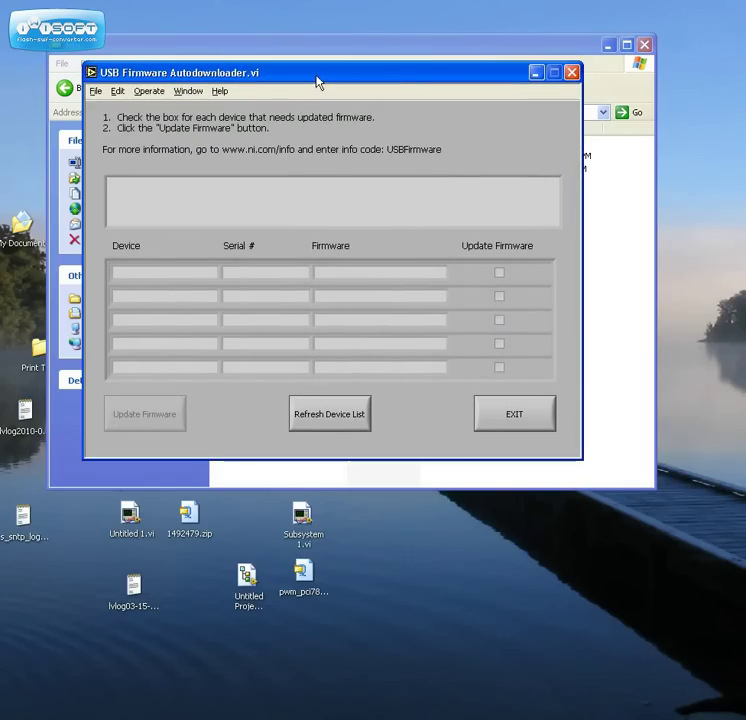
{"action": "left_click", "coordinate": [608, 46]}
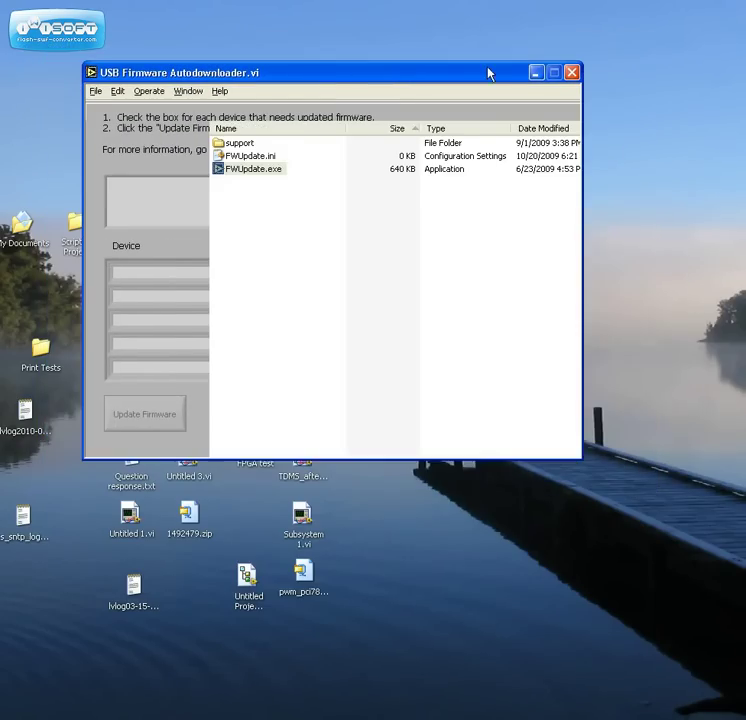
{"action": "left_click_drag", "start_coordinate": [341, 83], "coordinate": [351, 67]}
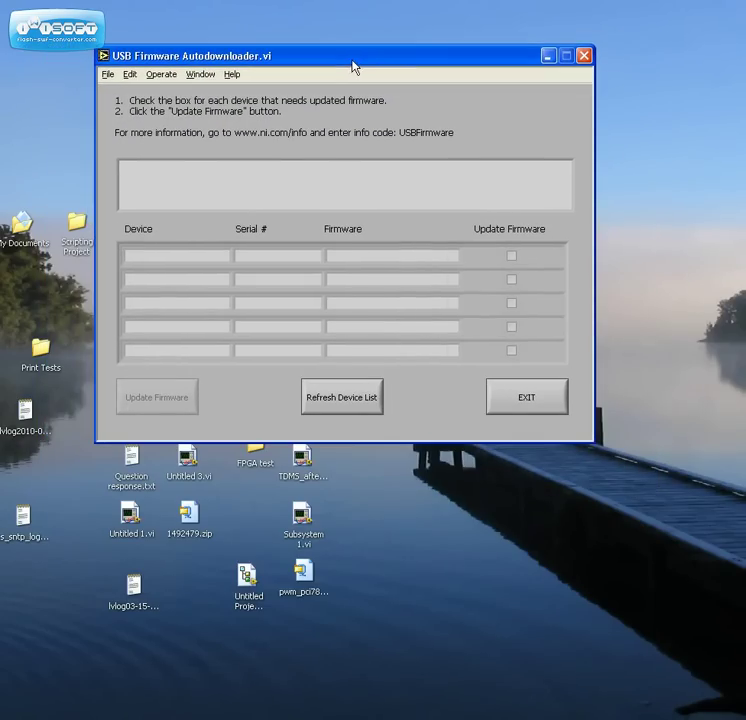
Refresh the device list in the USB Firmware Autodownloader and start the firmware update for the NI USB-6008
{"action": "left_click", "coordinate": [345, 409]}
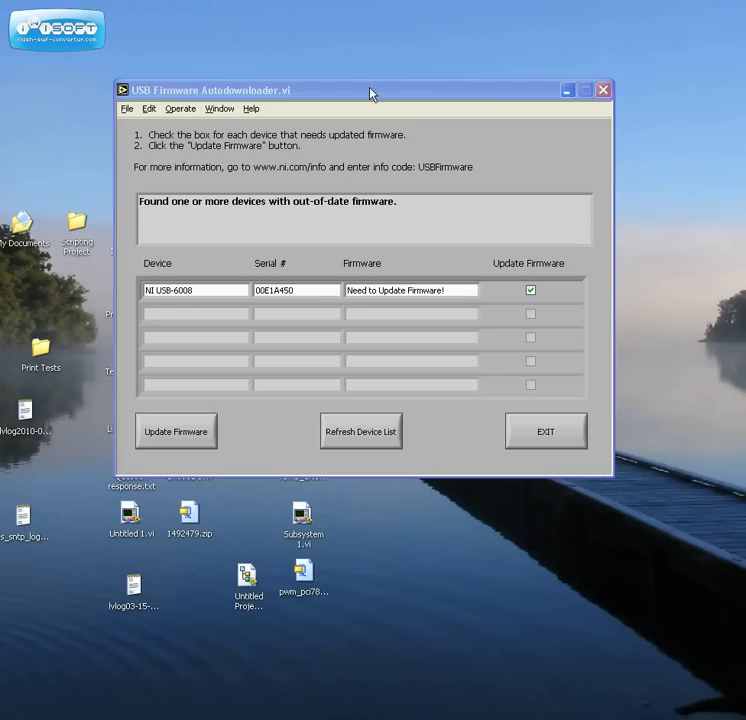
{"action": "left_click_drag", "start_coordinate": [373, 96], "coordinate": [377, 84]}
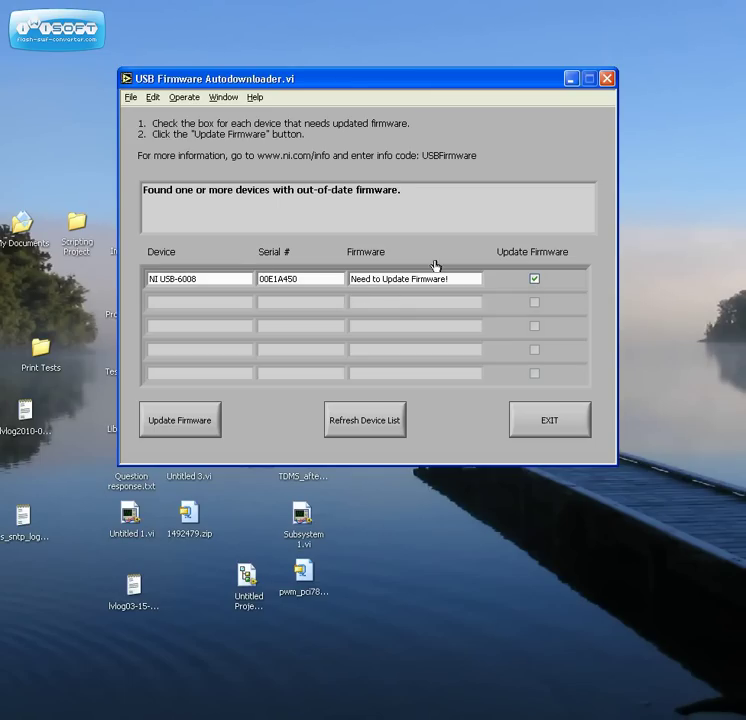
{"action": "left_click", "coordinate": [169, 428]}
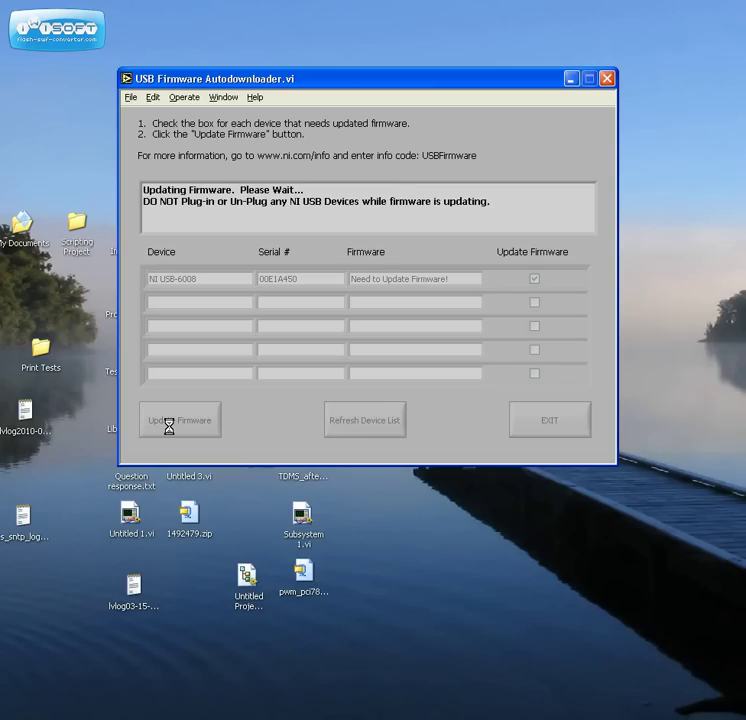